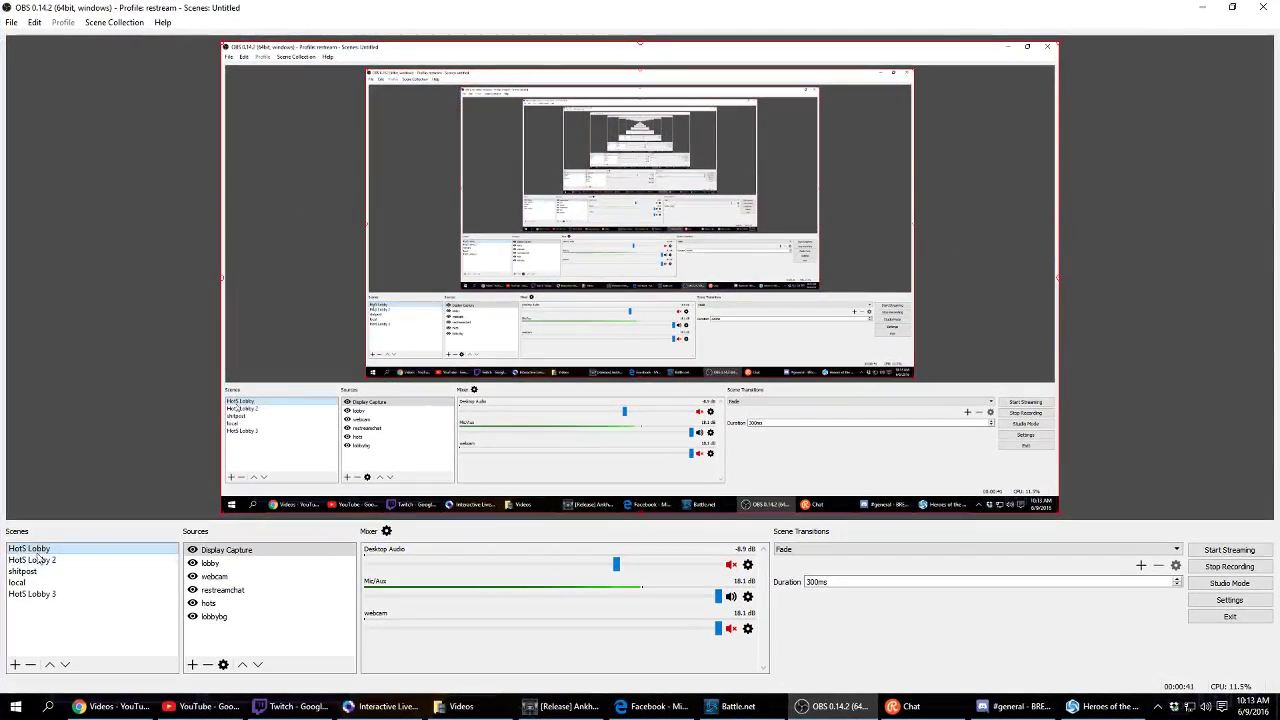
Step: Switch between the HotS Lobby and HotS Lobby 2 scenes to compare them, and rename HotS Lobby 2 to HotS Game
click(35, 560)
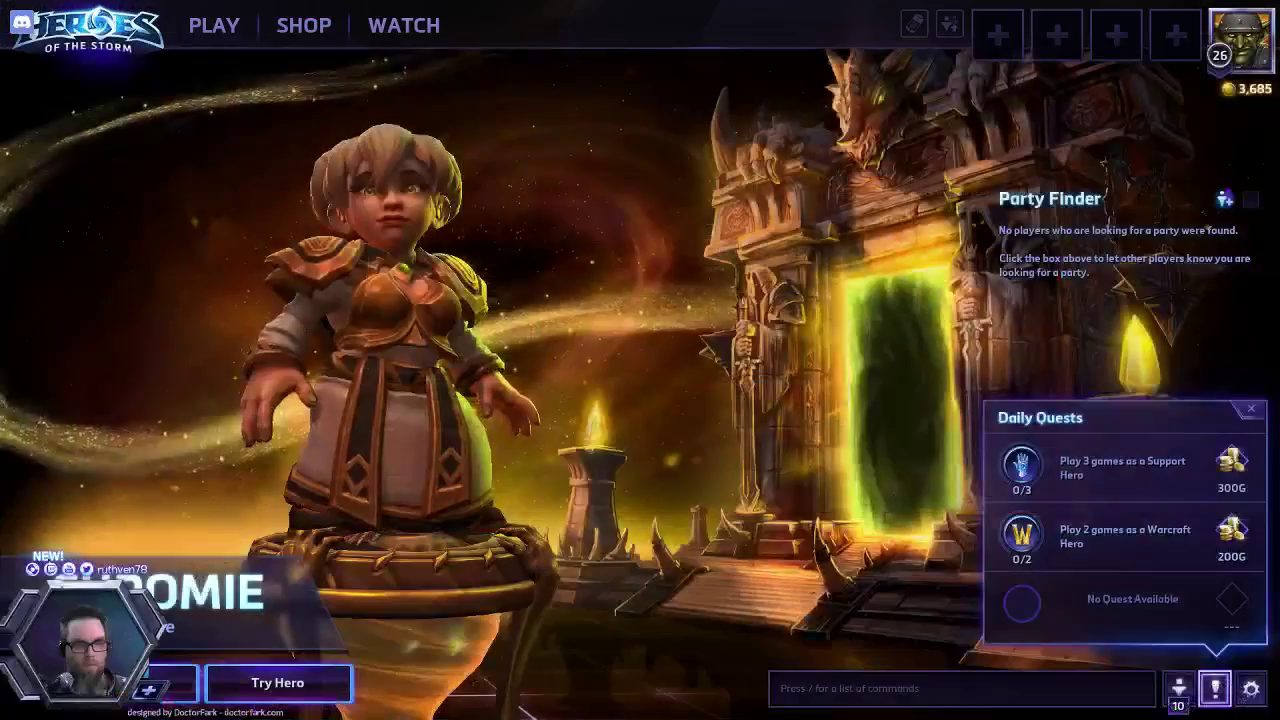
click(86, 550)
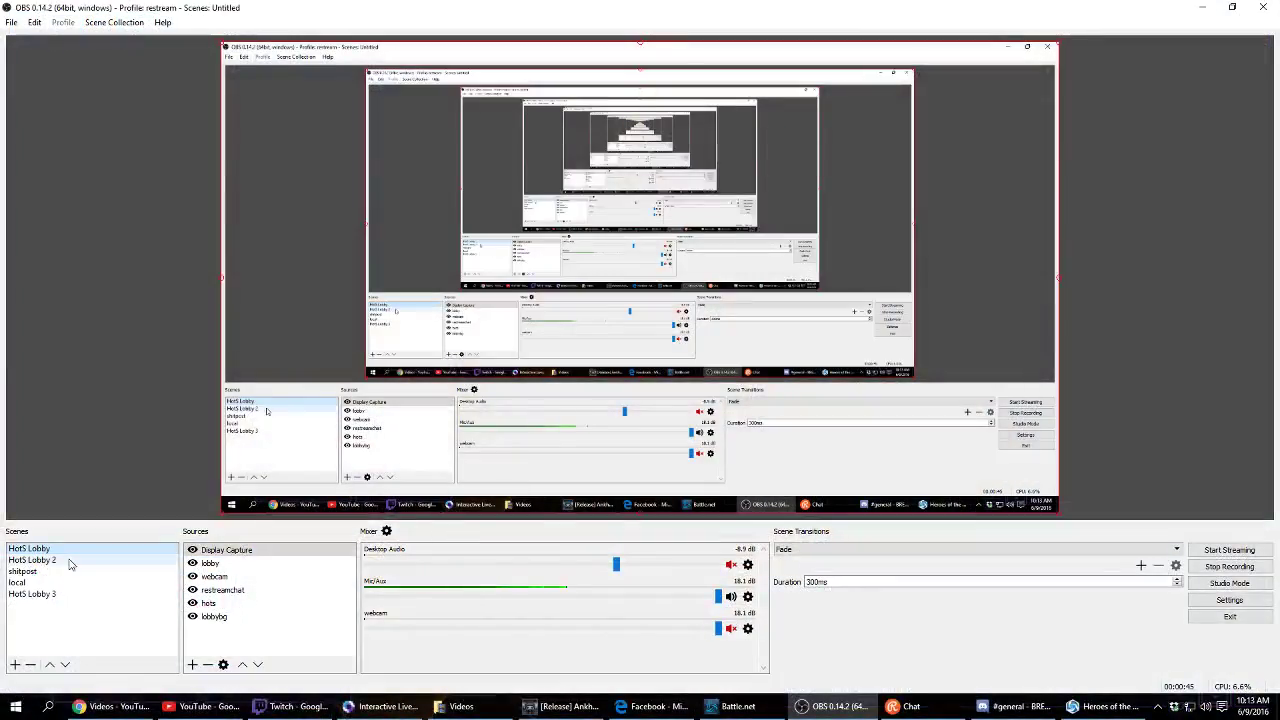
click(69, 562)
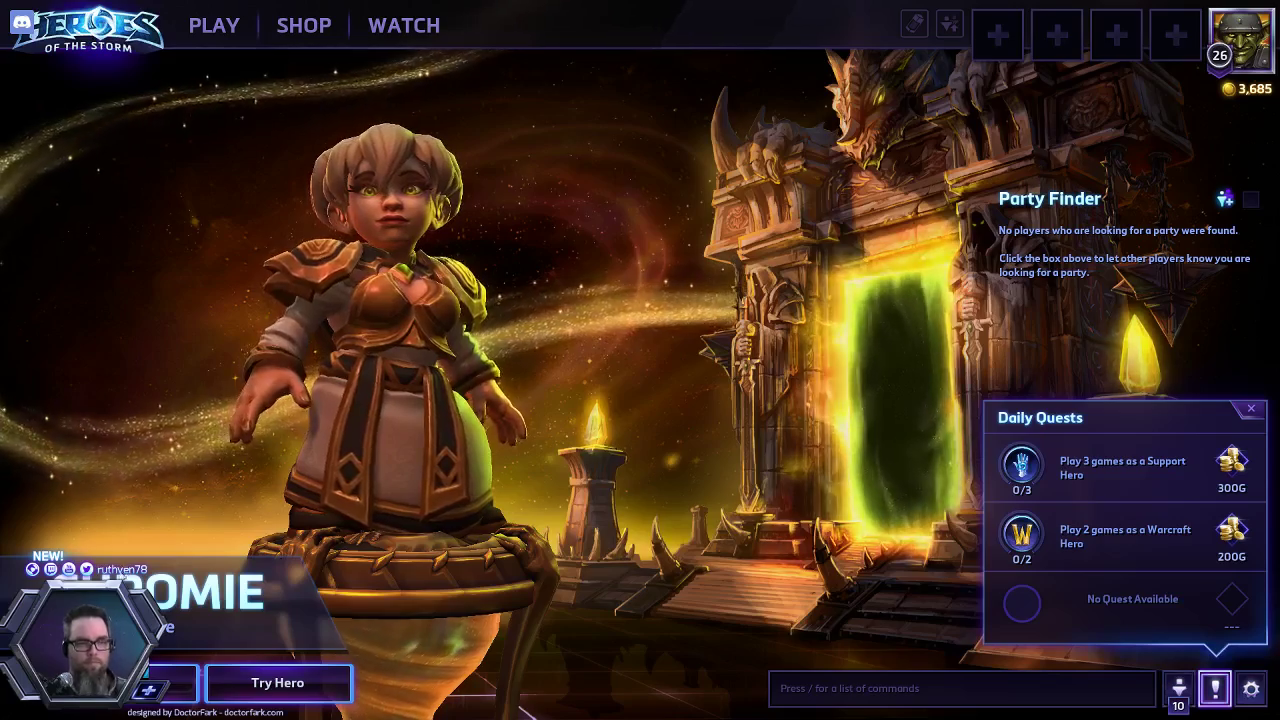
click(60, 550)
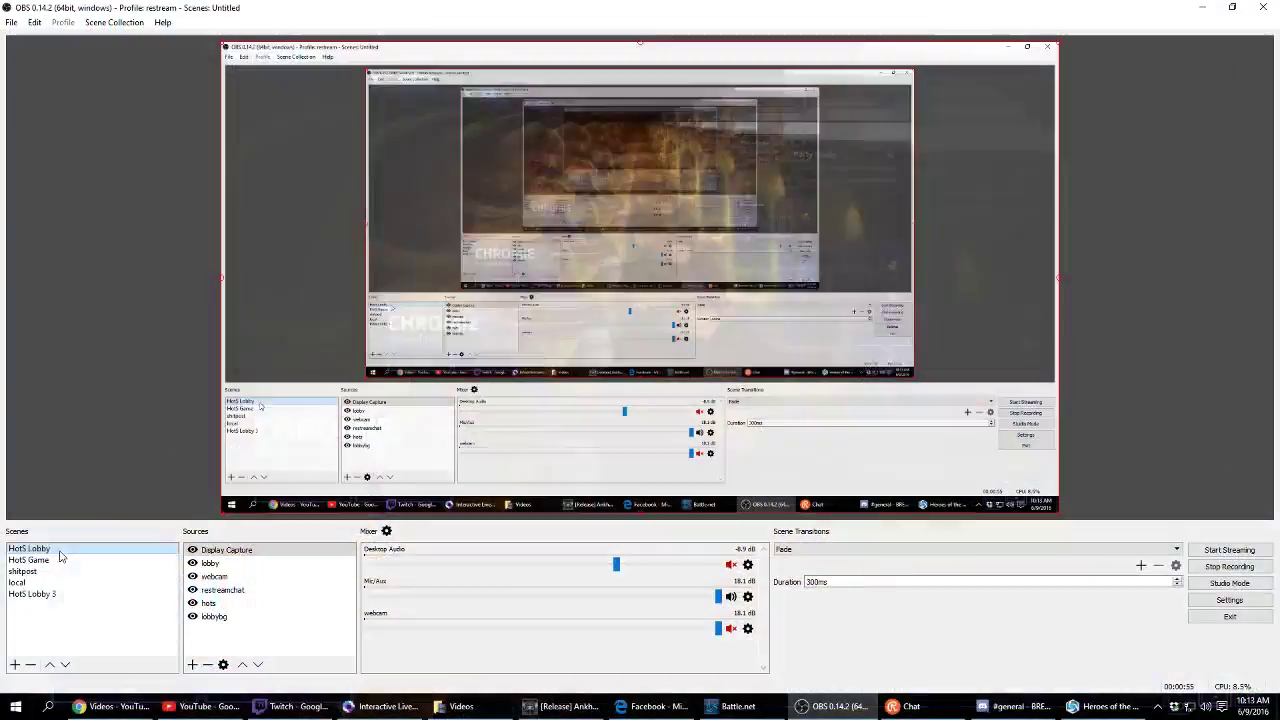
Step: Delete the HotS Lobby 3 scene
click(54, 595)
key(Delete)
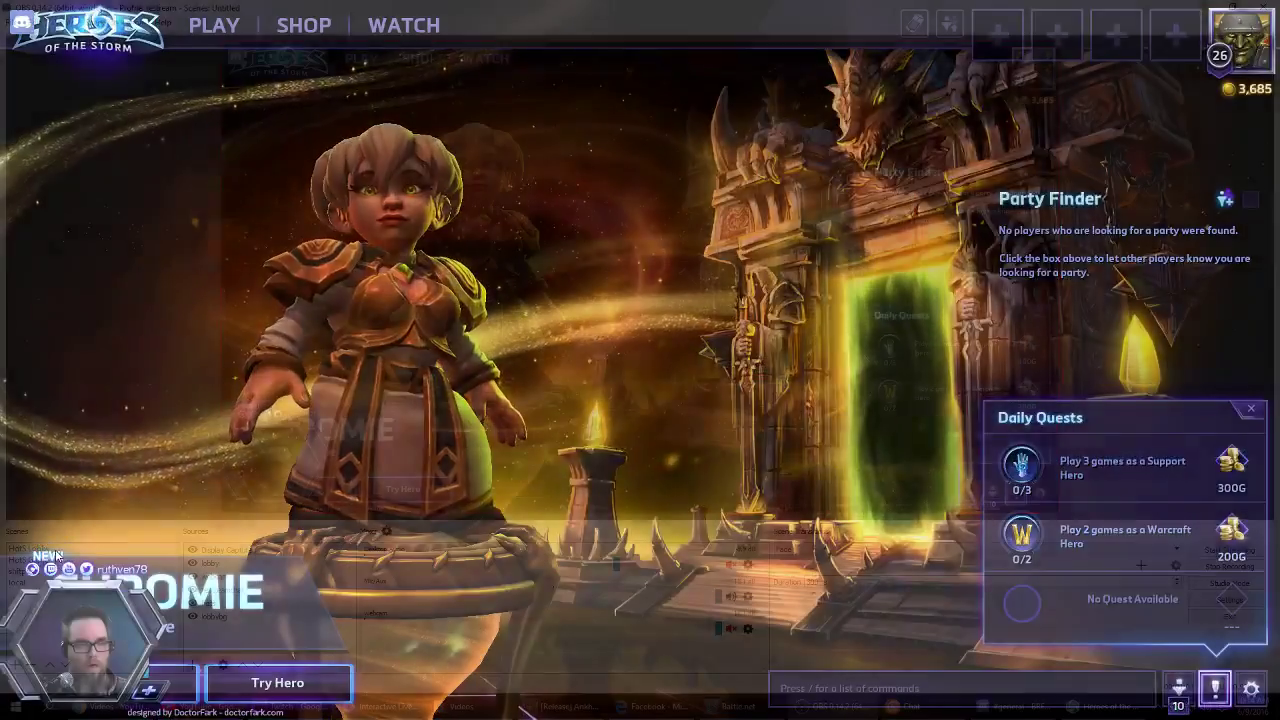
key(alt+Tab)
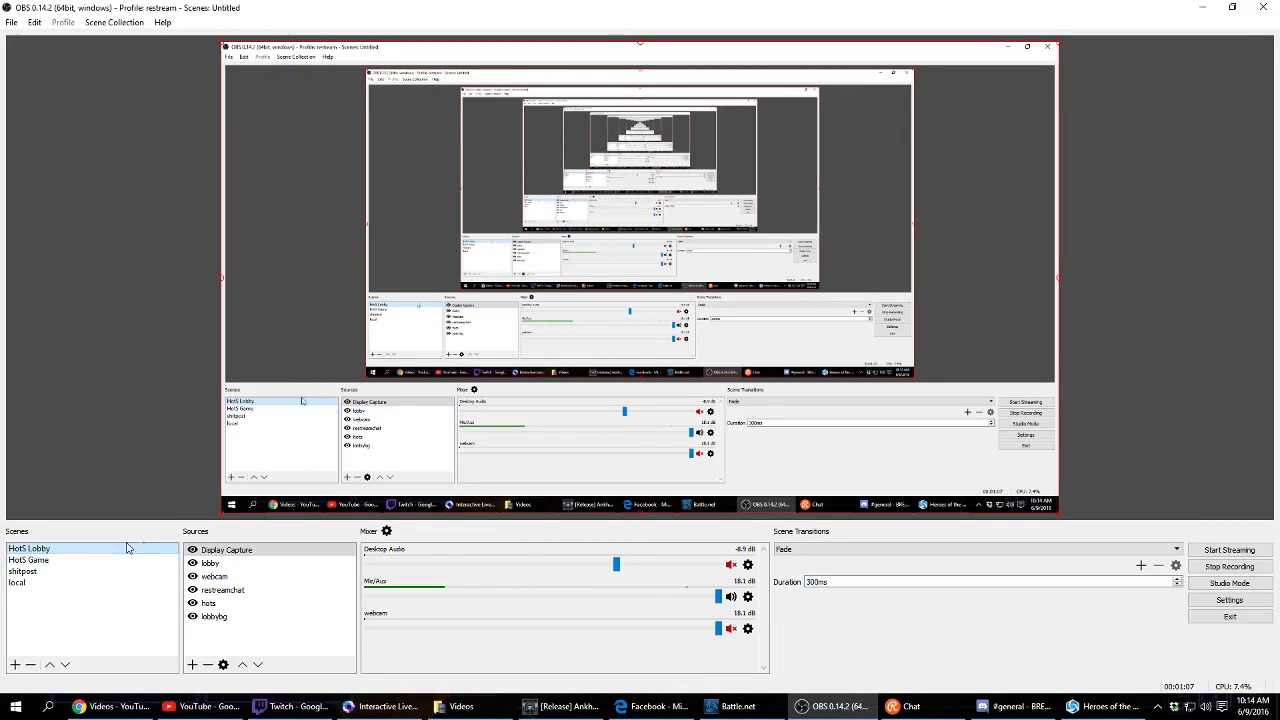
Step: Duplicate the HotS Lobby scene and name the copy HotS Lobby 2
click(228, 550)
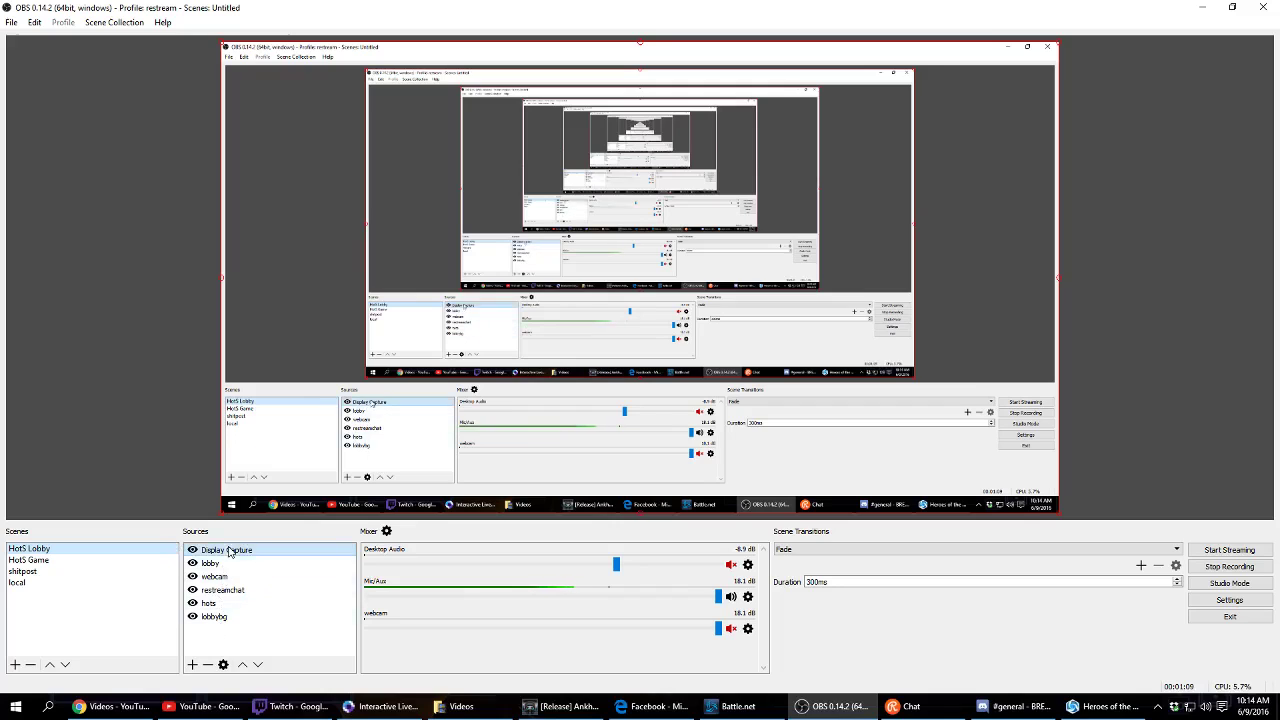
click(118, 552)
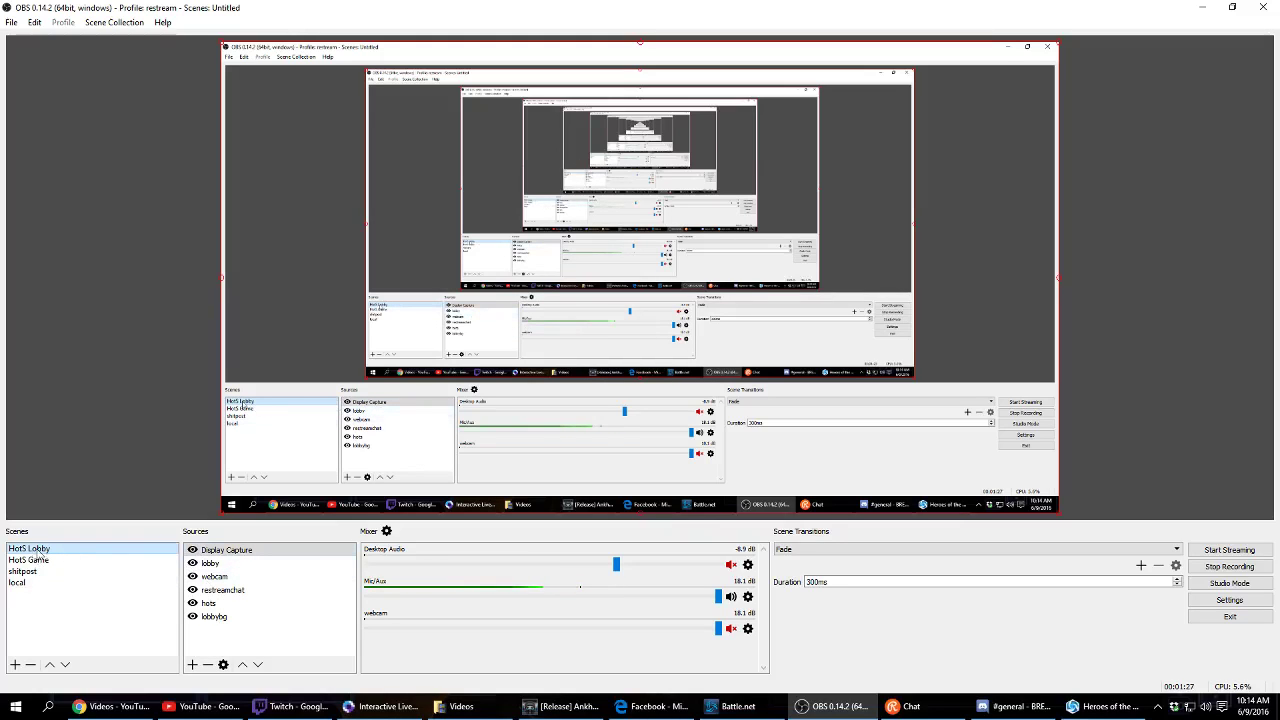
right_click(73, 551)
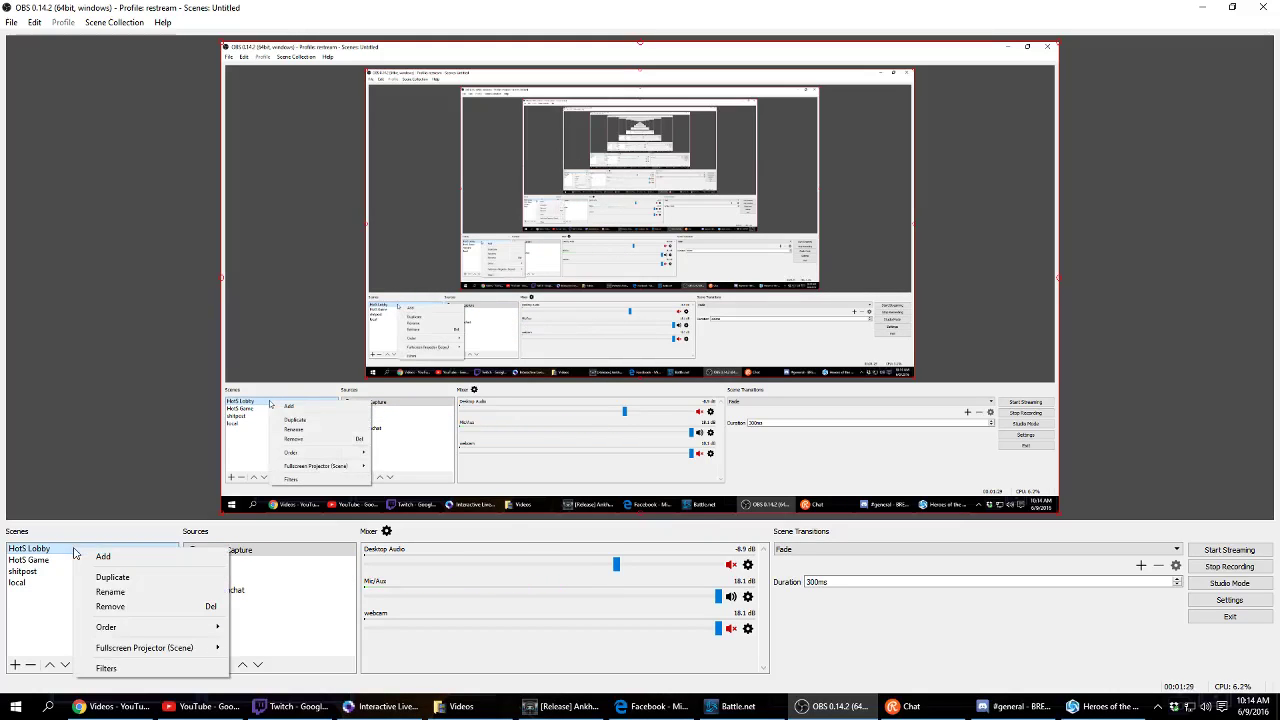
click(131, 580)
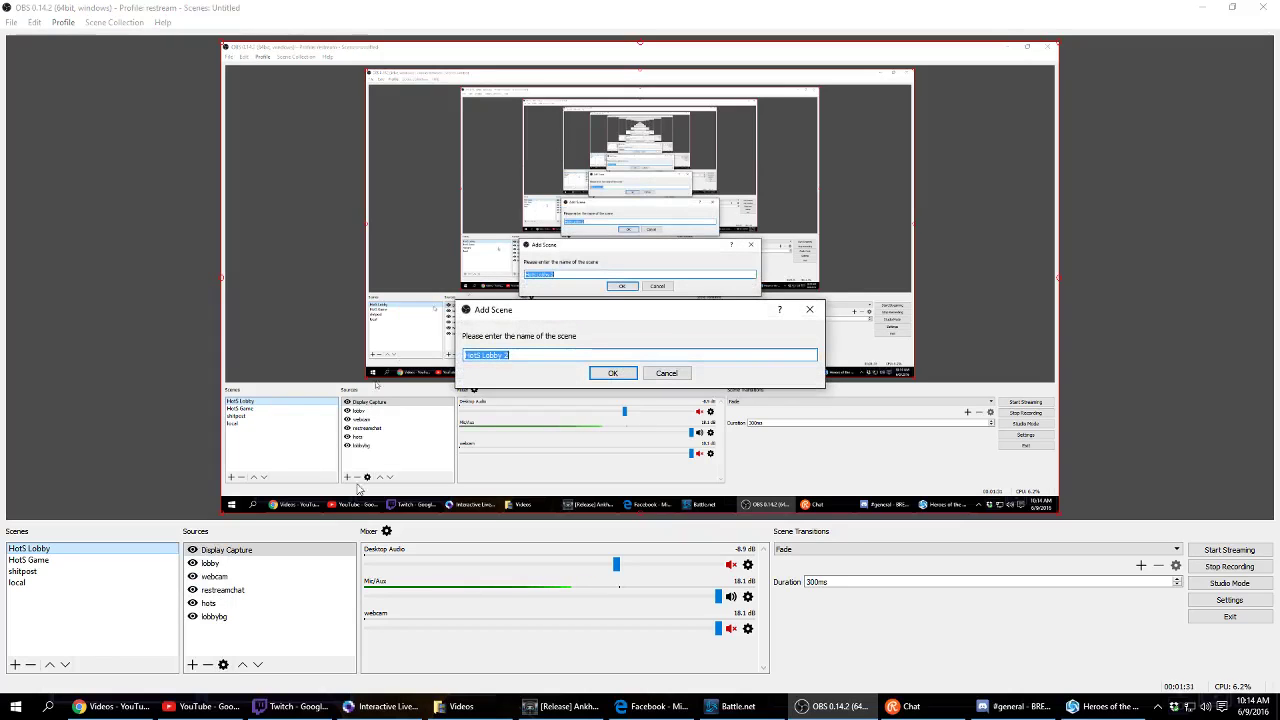
click(613, 372)
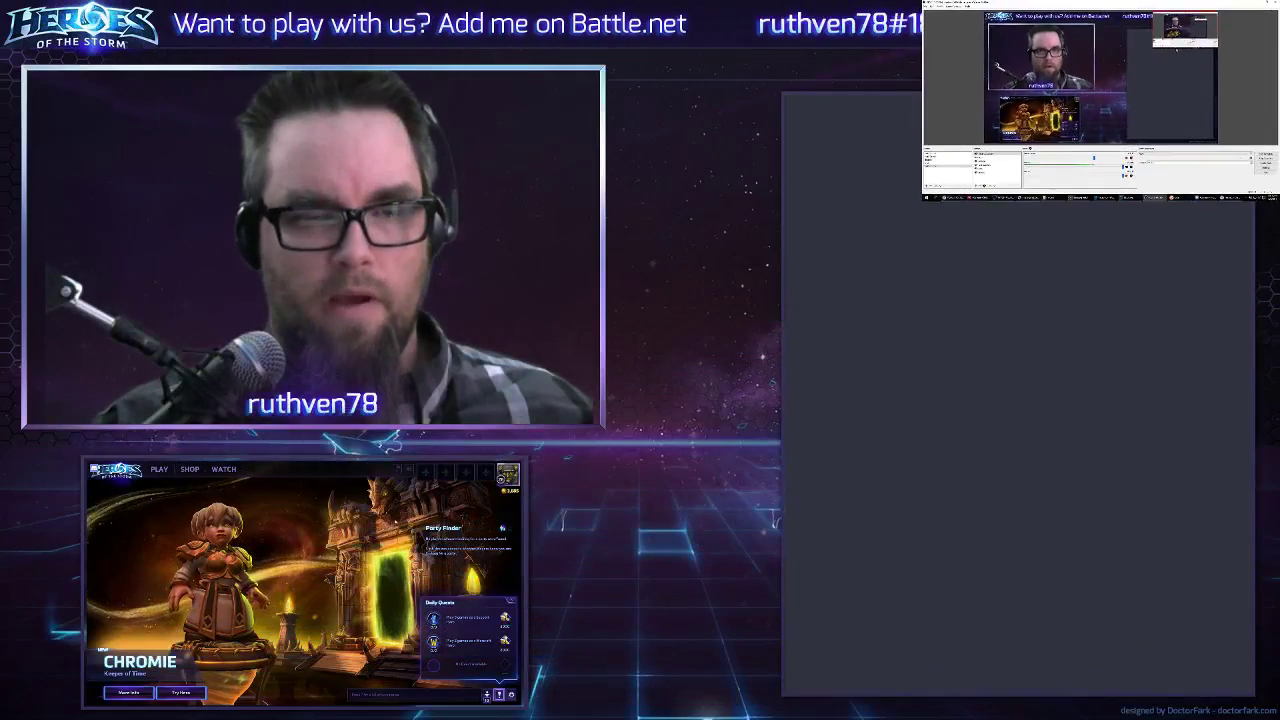
Step: Enlarge the Display Capture source in the HotS Lobby 2 scene until it fills the whole canvas
drag(1177, 49, 1043, 104)
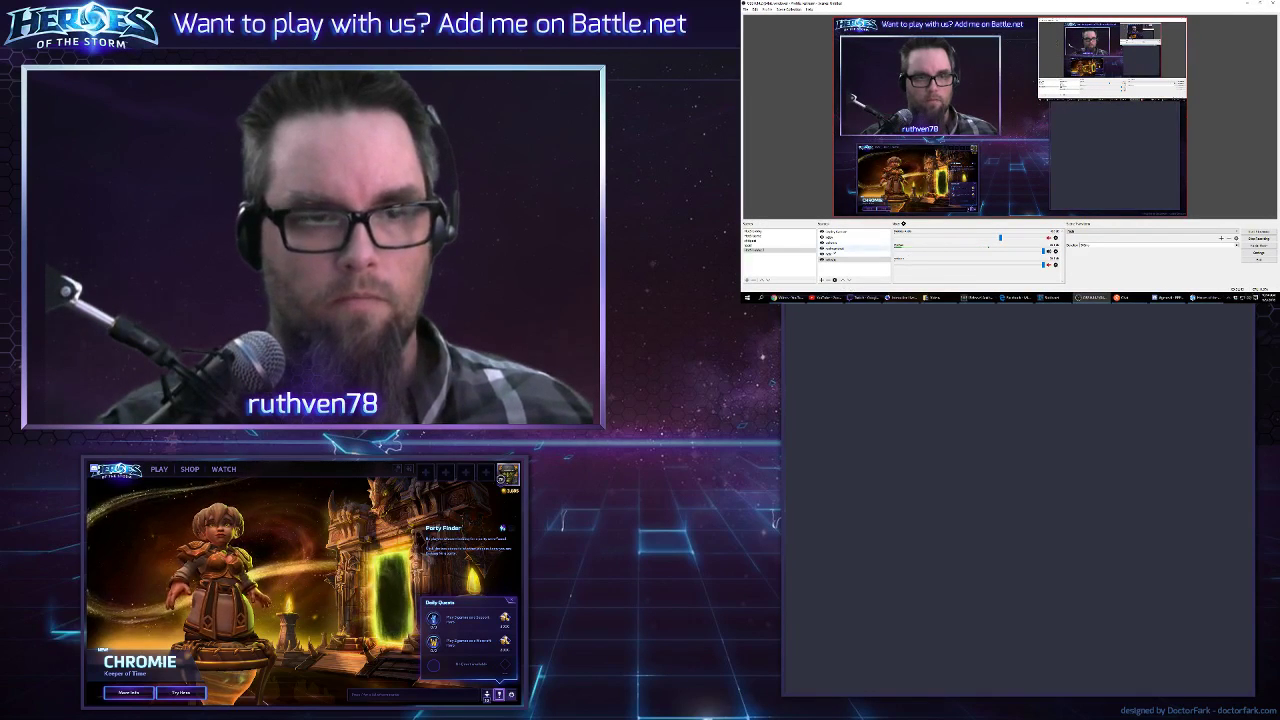
click(836, 231)
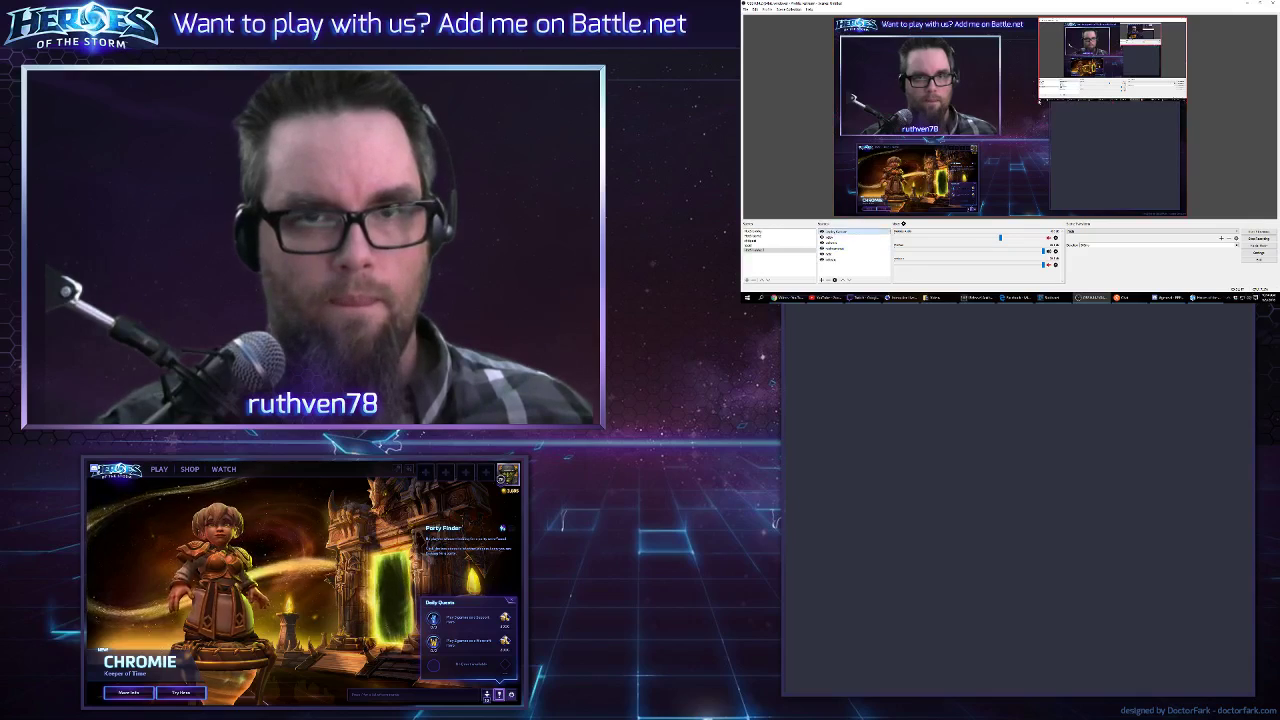
drag(1039, 101, 315, 516)
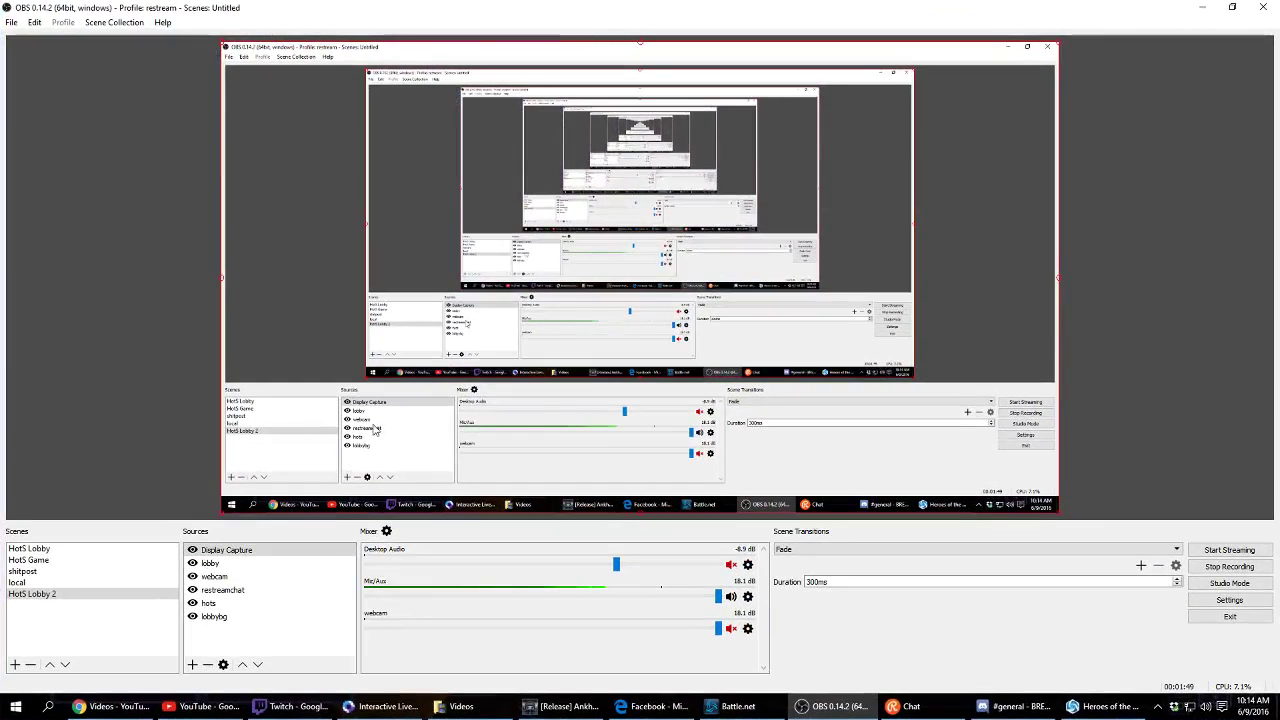
Step: Remove the lobby and restreamchat sources from the HotS Lobby 2 scene
click(223, 556)
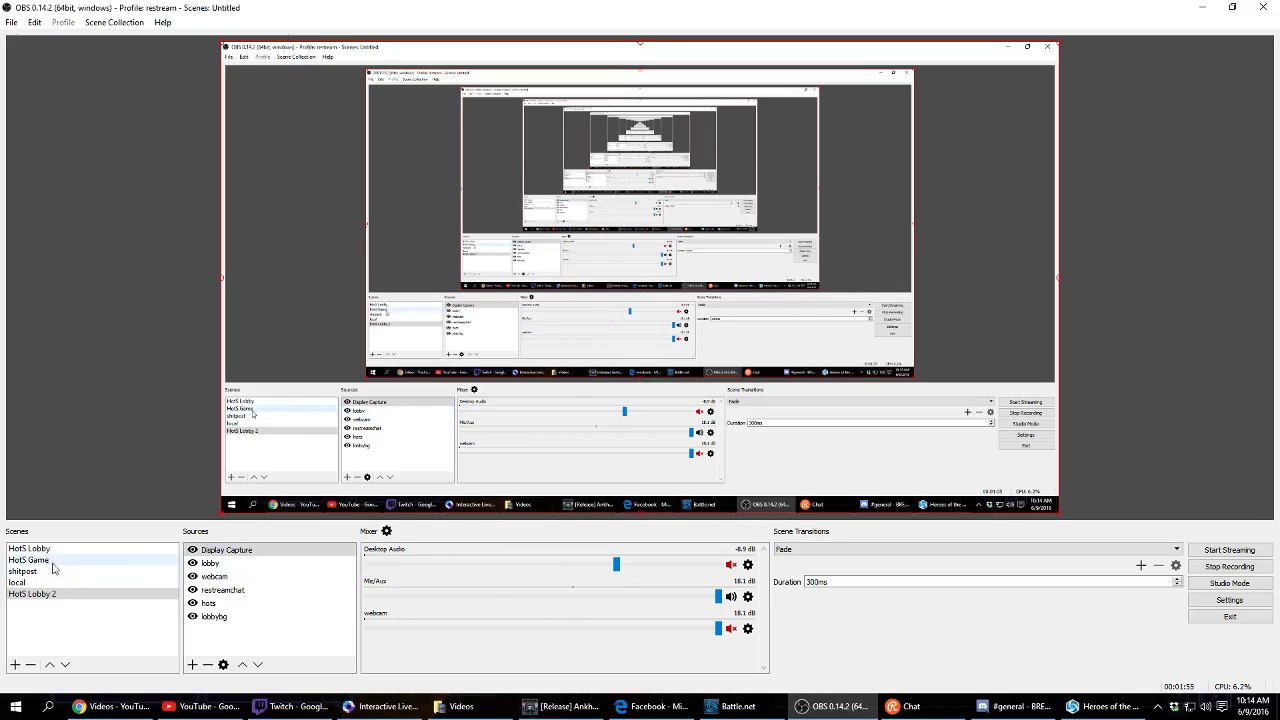
right_click(221, 565)
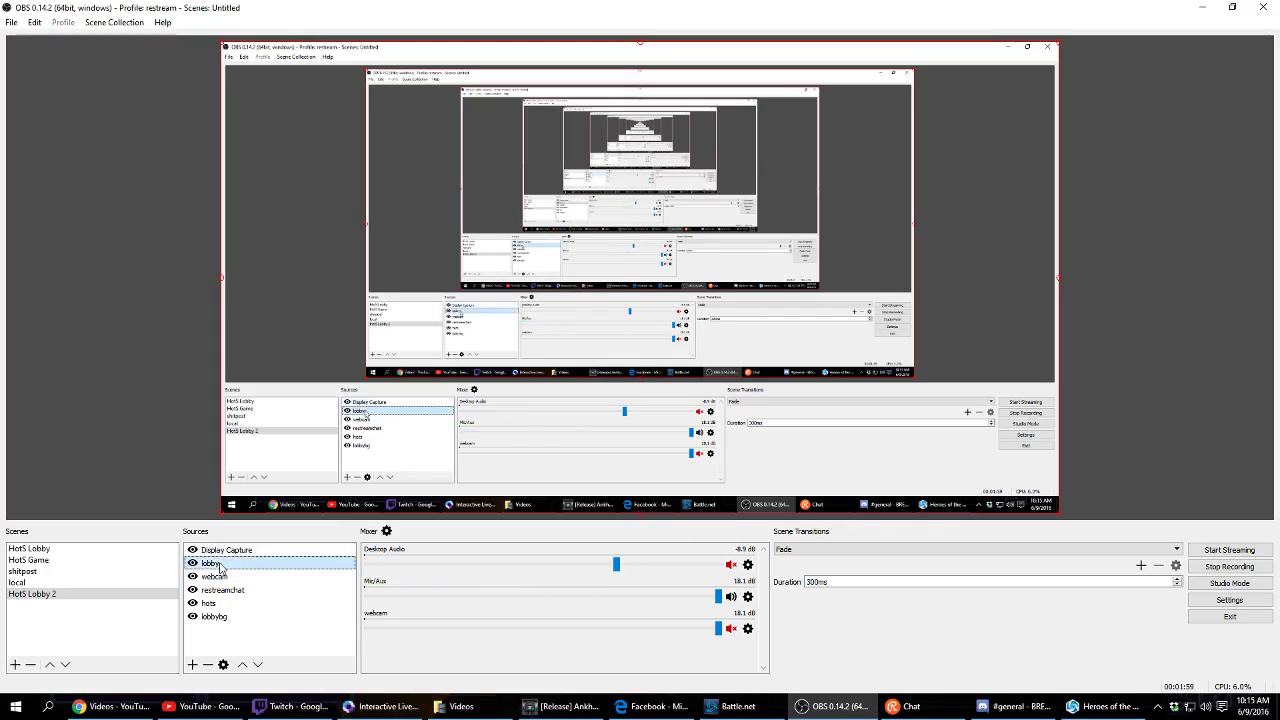
click(284, 448)
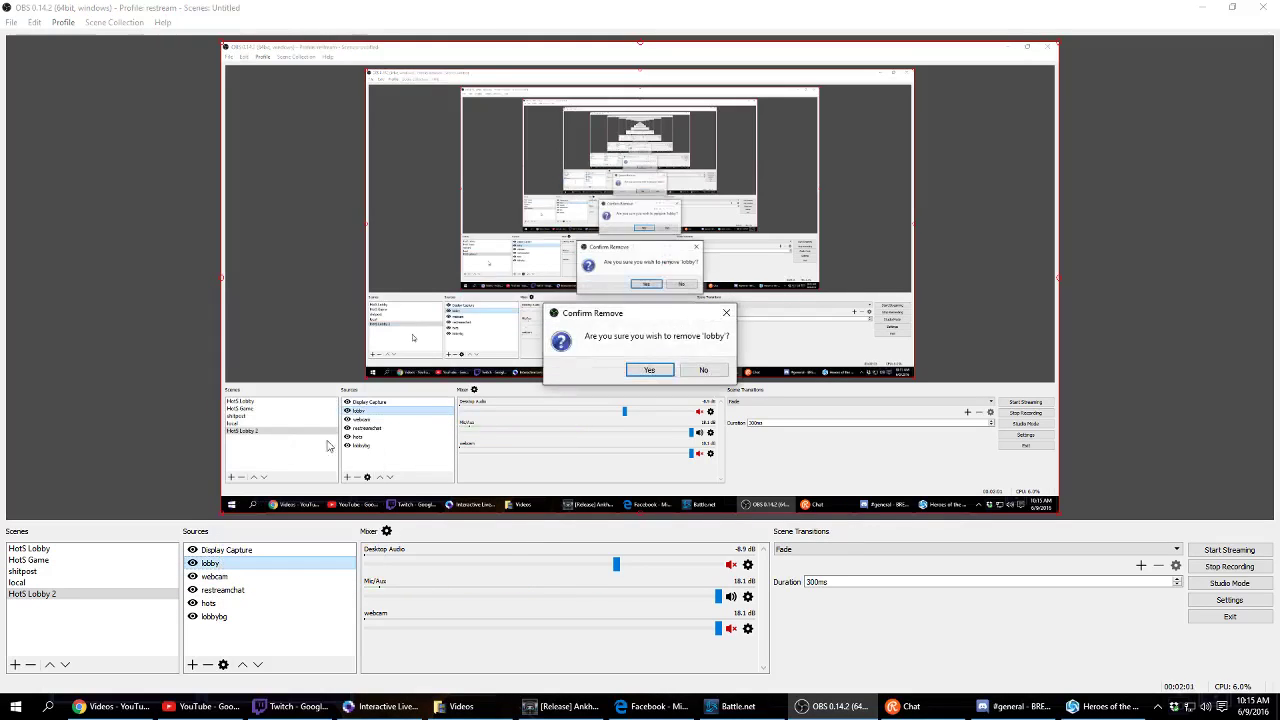
click(651, 371)
click(245, 576)
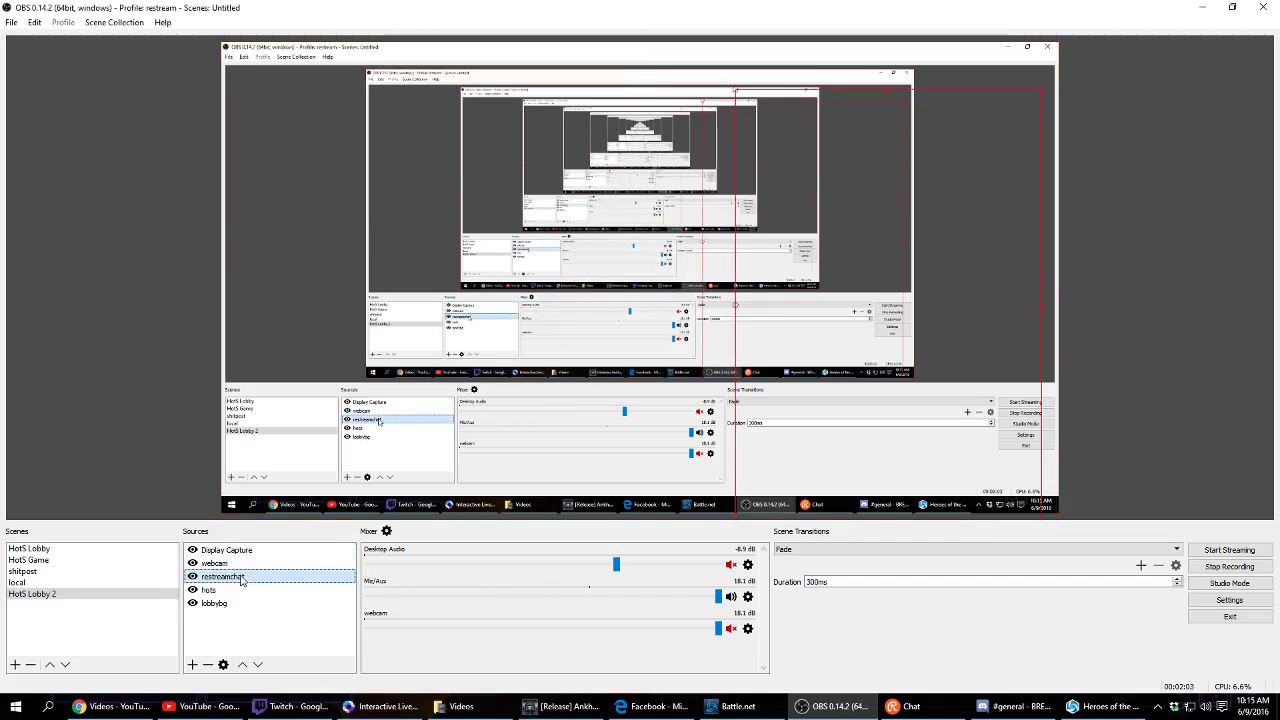
right_click(241, 576)
click(313, 460)
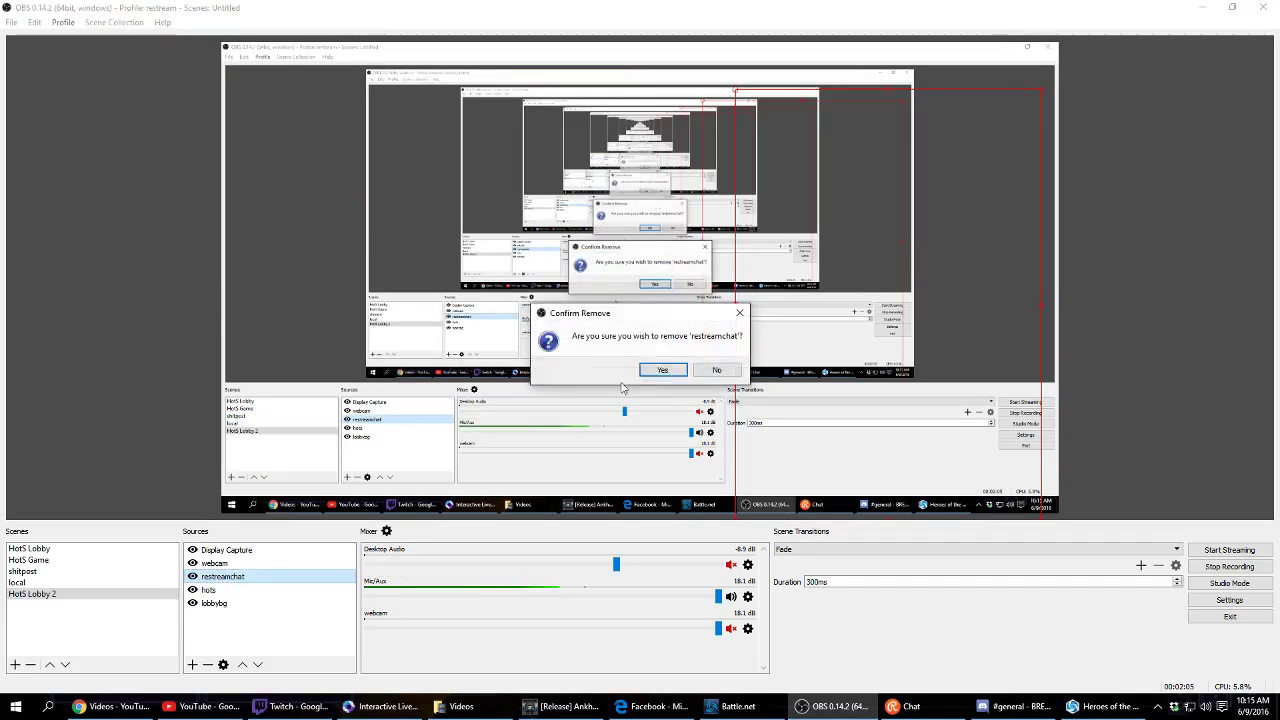
click(657, 369)
Step: Remove the lobbybg background source from the HotS Lobby 2 scene
click(226, 592)
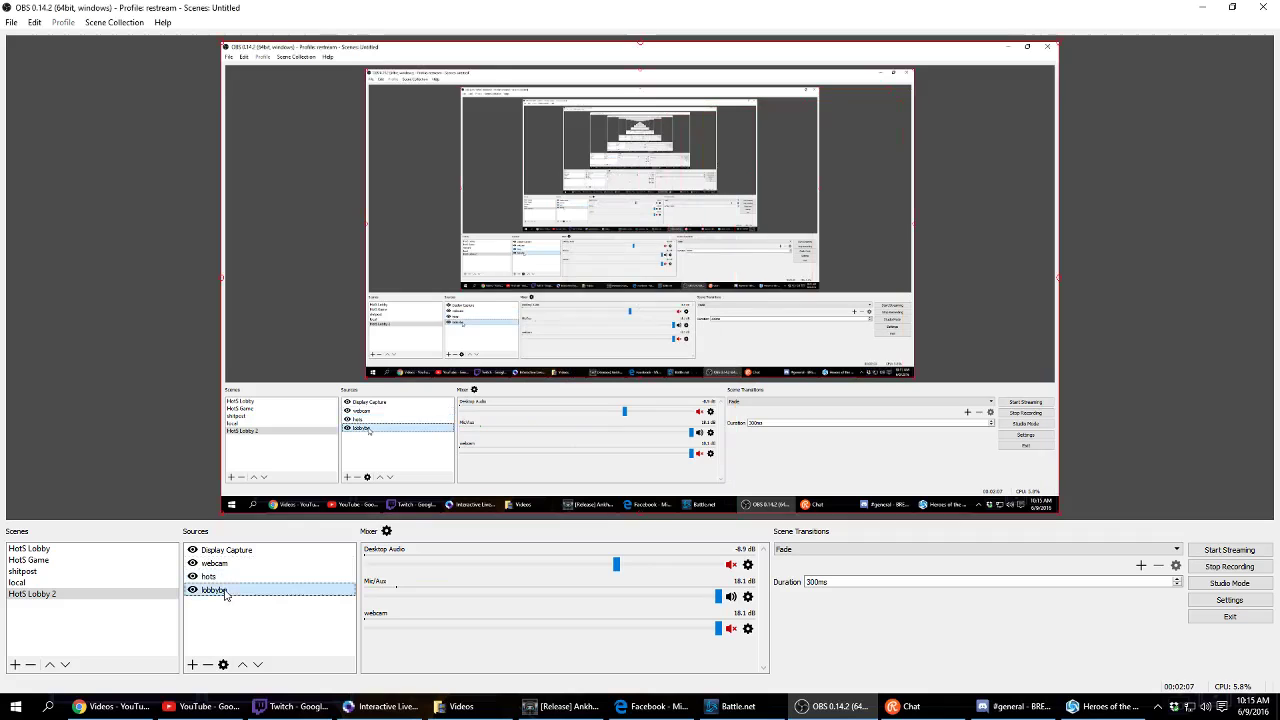
right_click(226, 592)
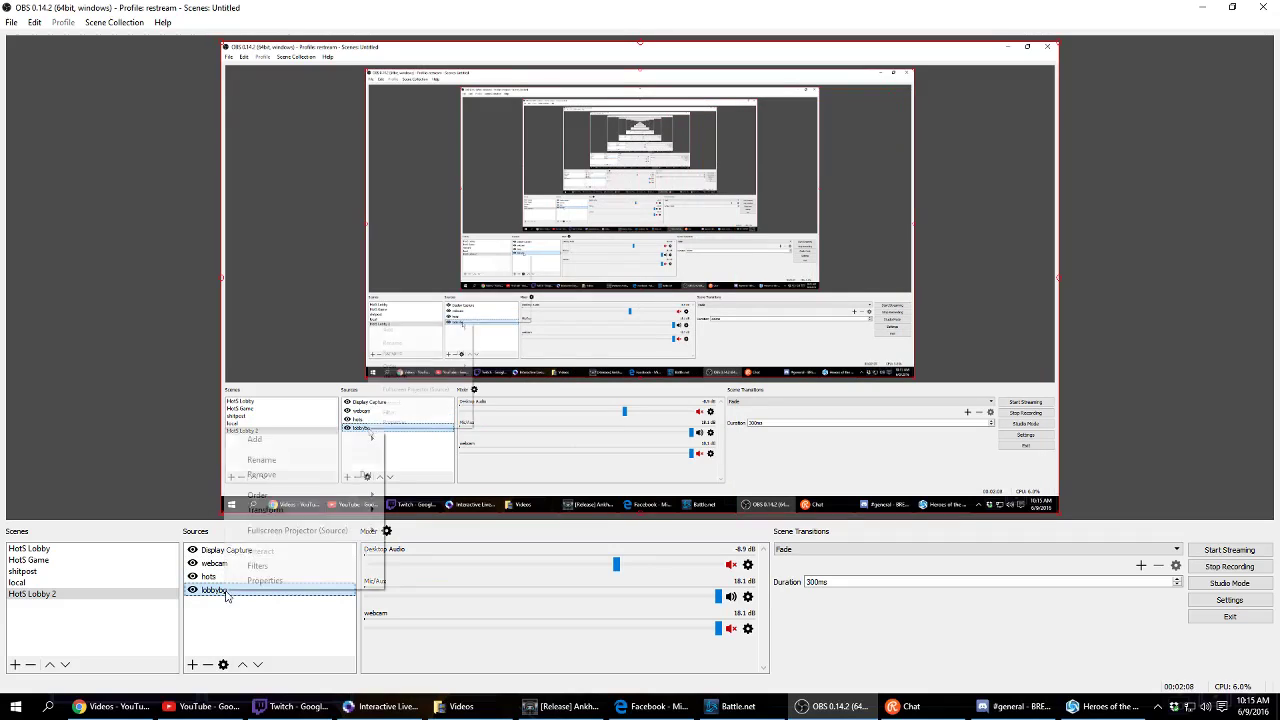
click(290, 474)
click(657, 369)
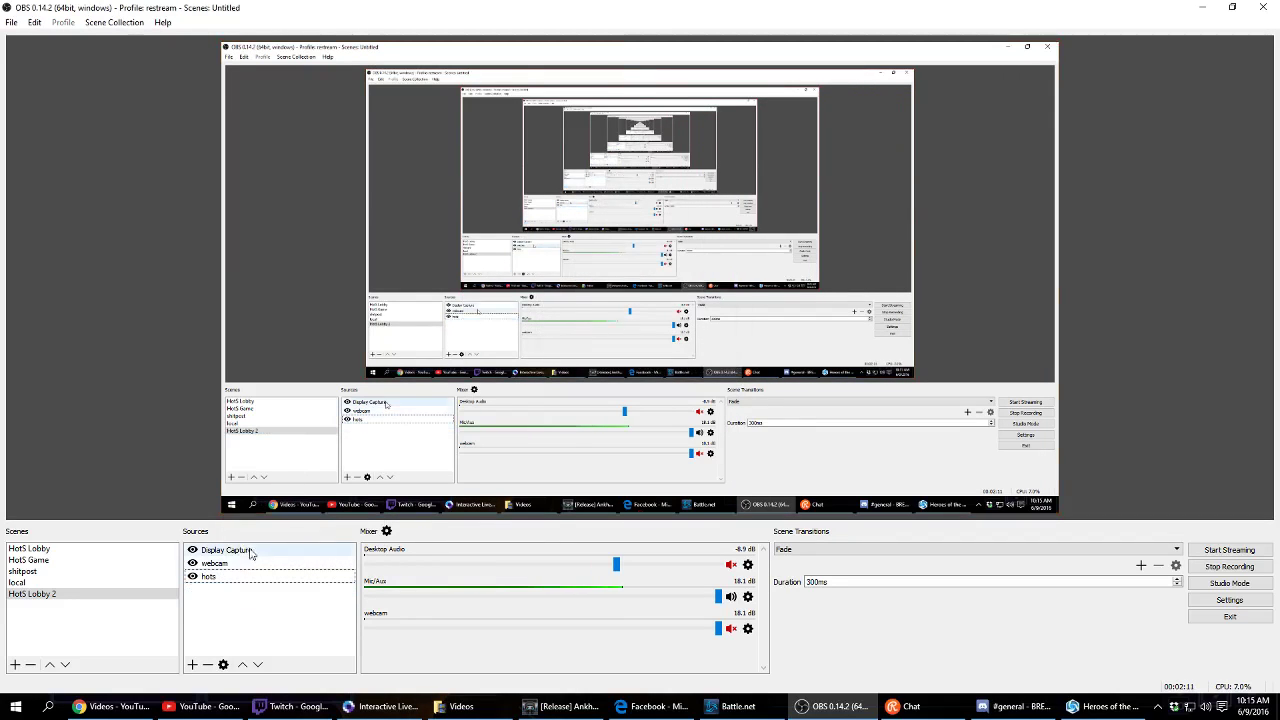
Step: Shrink the Display Capture source in HotS Lobby 2 into the upper-right corner of the canvas, uncovering the webcam and hots sources
click(196, 565)
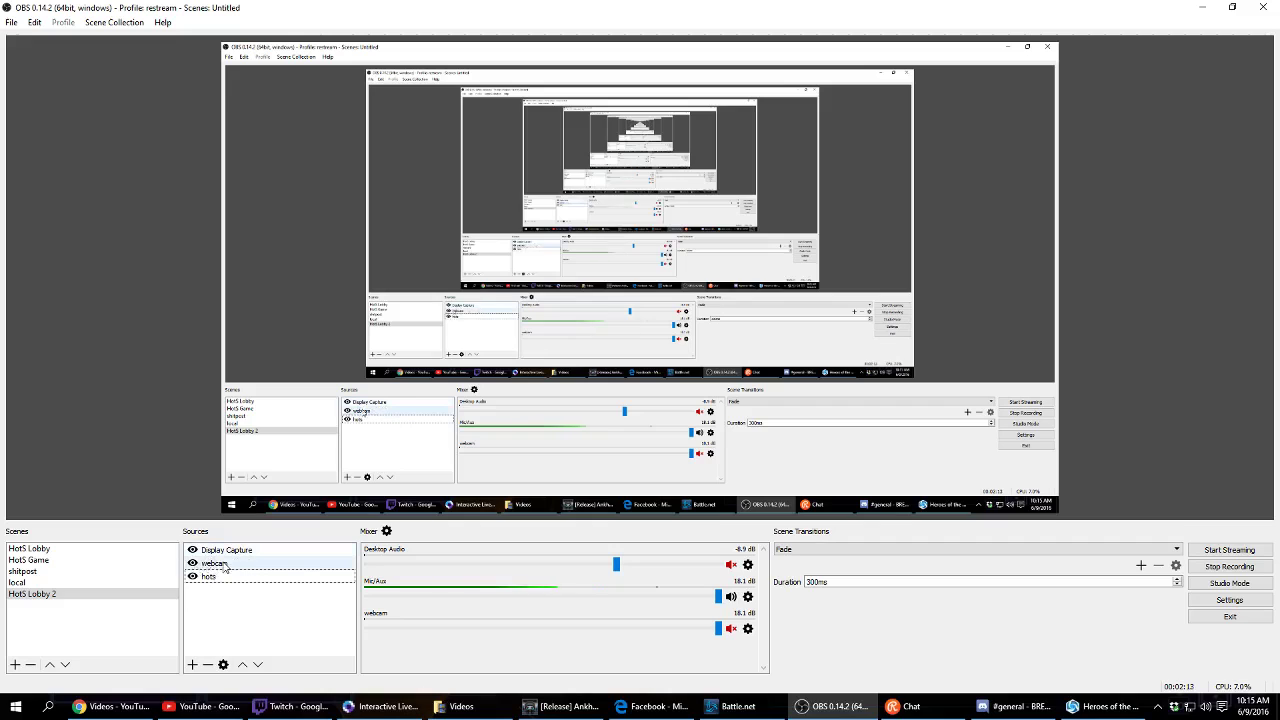
click(210, 578)
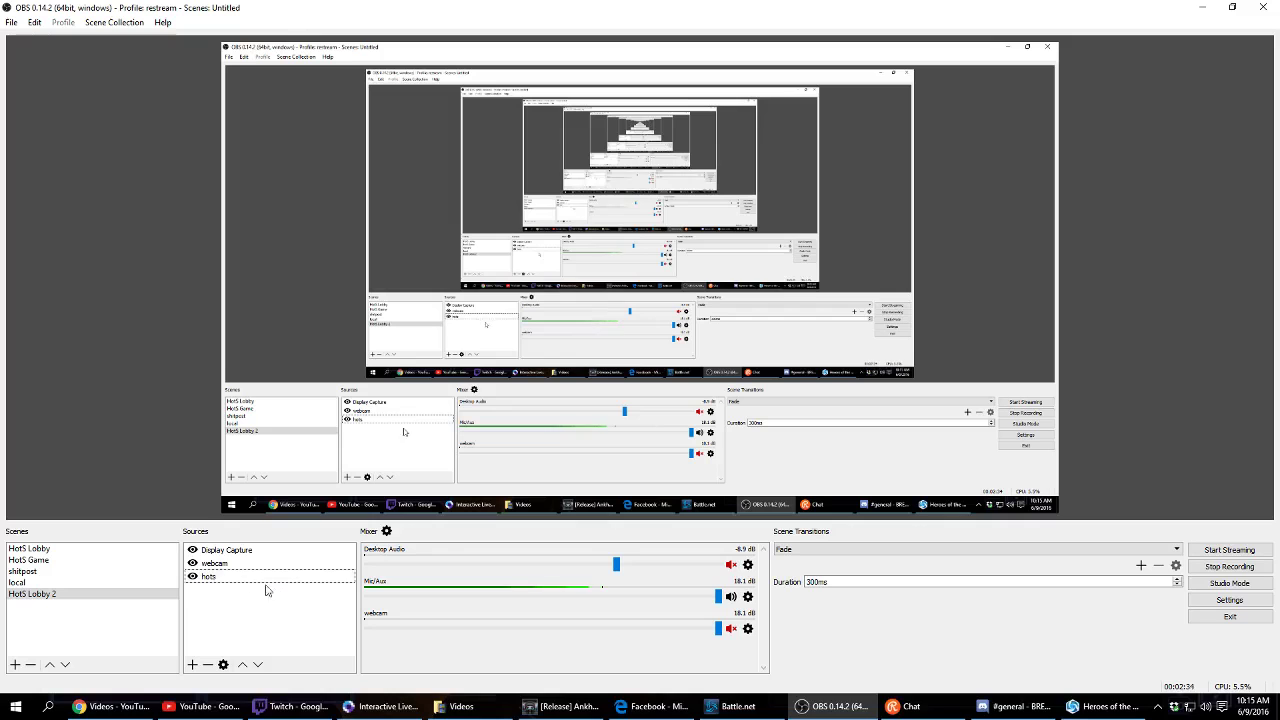
click(263, 471)
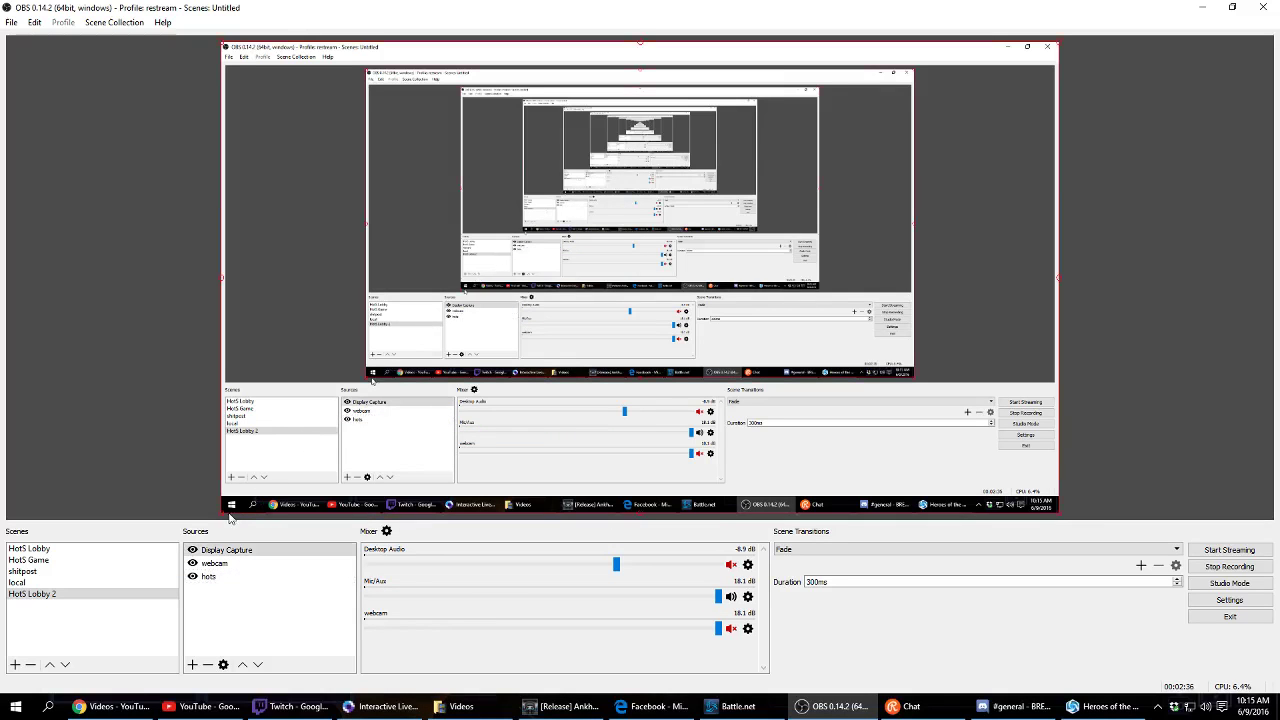
drag(223, 515, 838, 192)
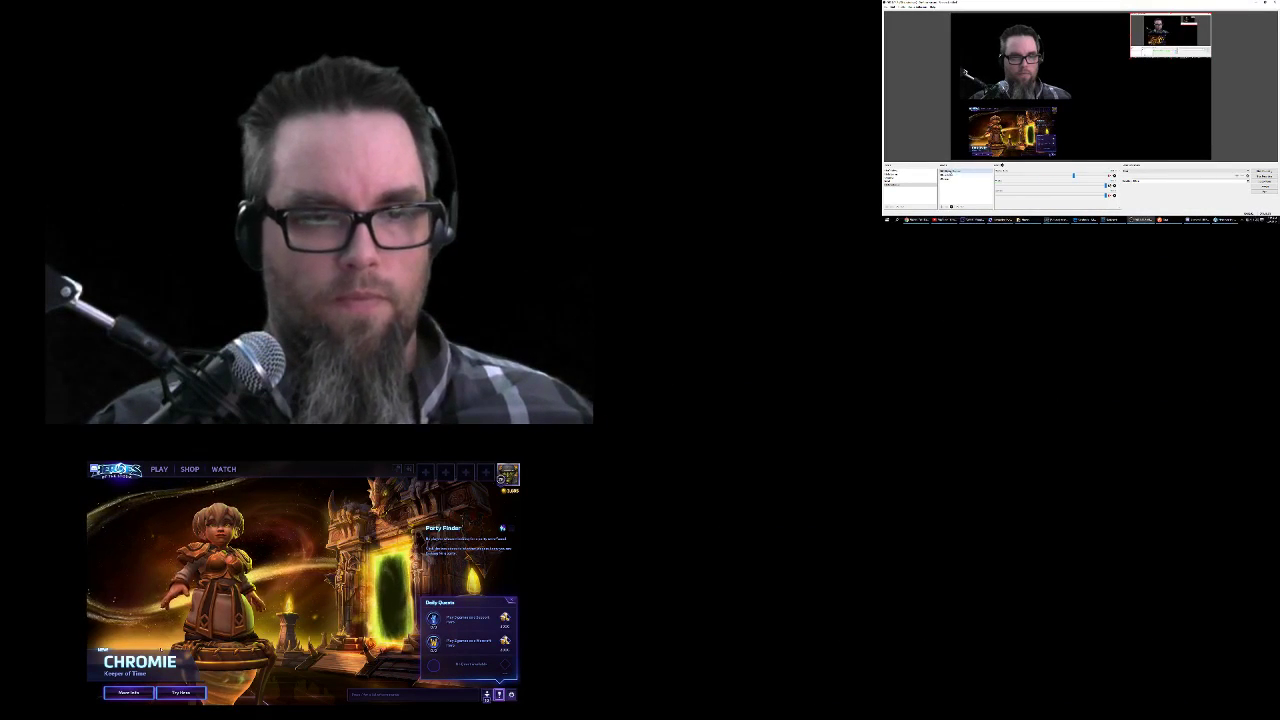
Step: Inspect the webcam source's properties in the HotS Lobby 2 scene and close them without changing anything
right_click(948, 175)
click(962, 173)
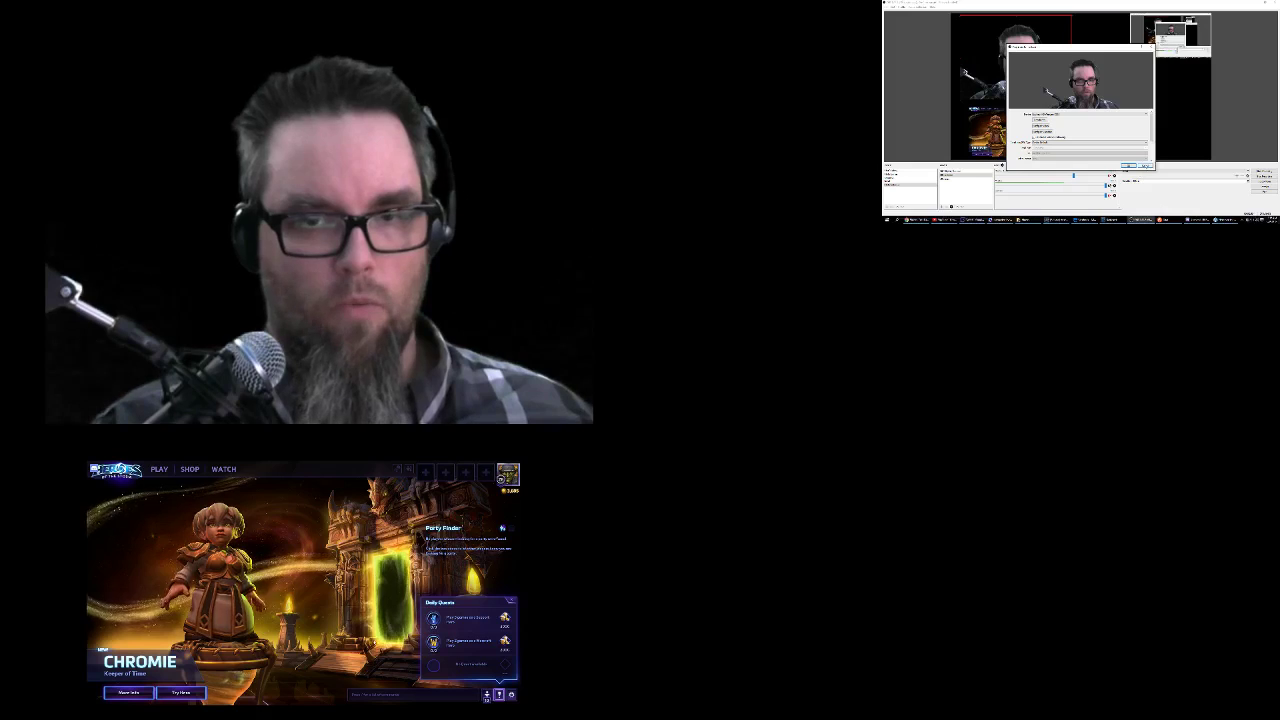
click(1145, 165)
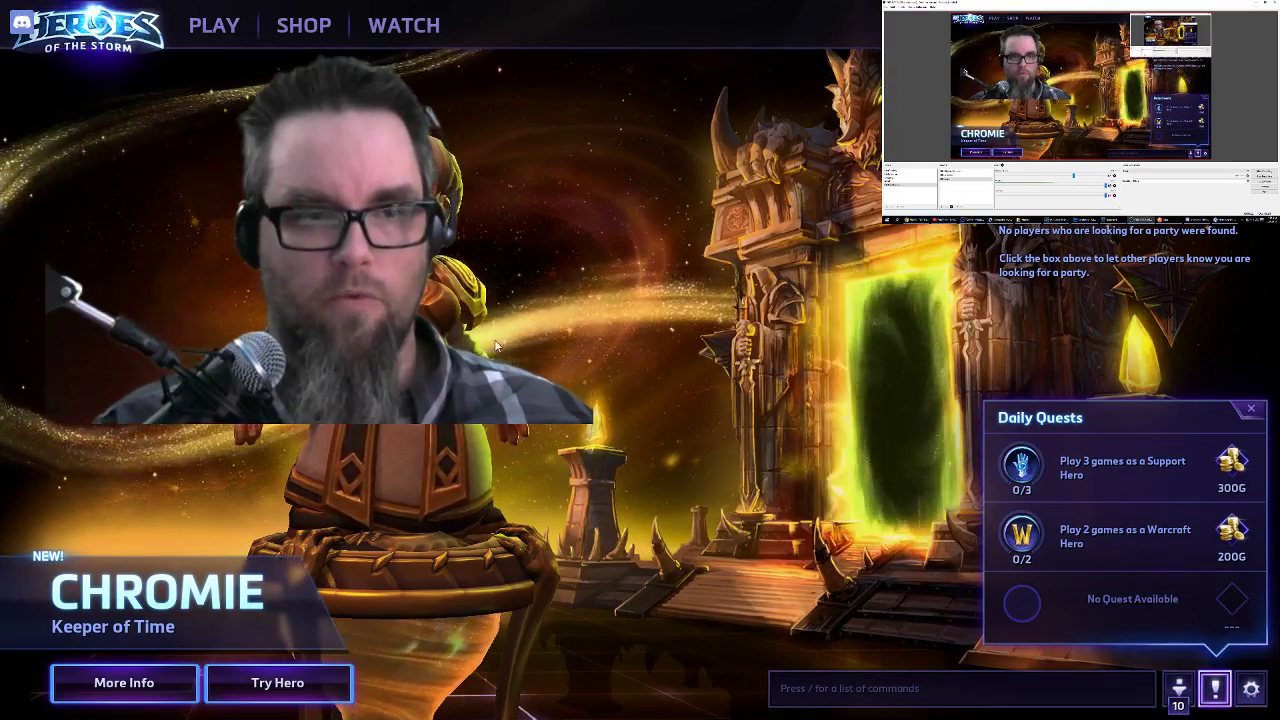
Step: Review the HotS Game scene, and shrink the Display Capture source in HotS Lobby into the canvas's upper-right corner
click(36, 549)
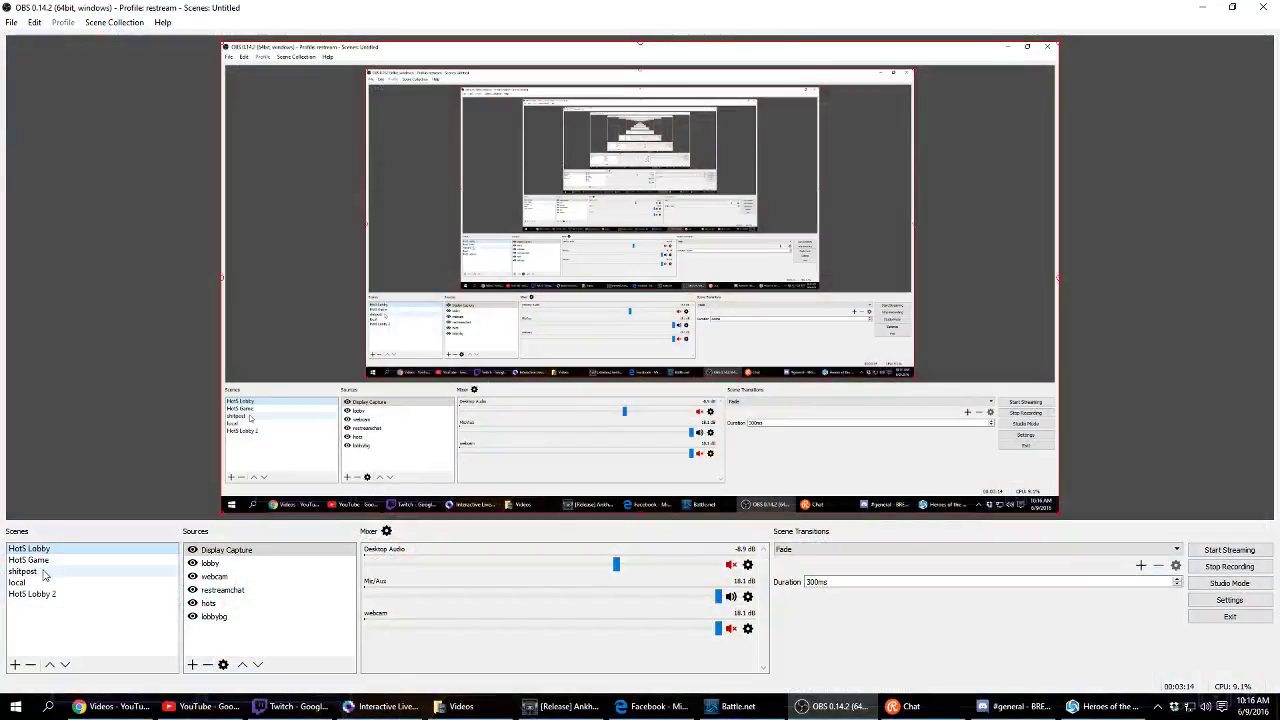
click(40, 561)
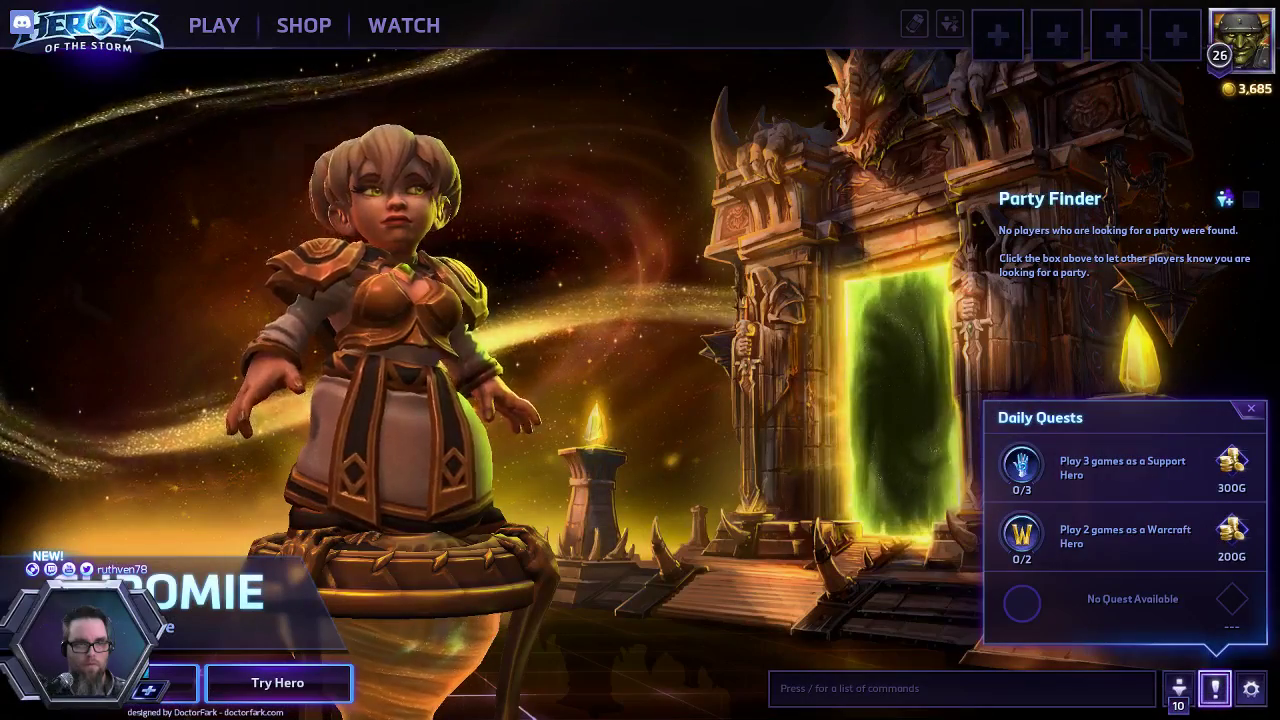
click(38, 595)
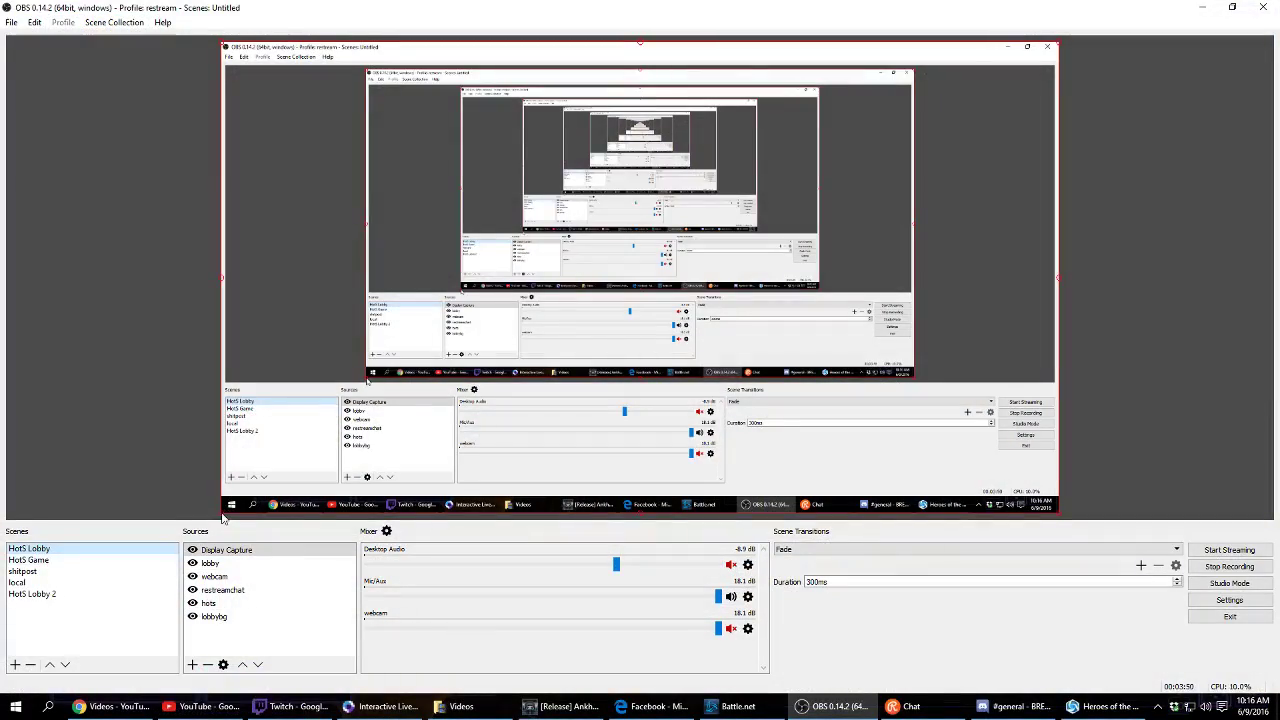
drag(223, 514, 780, 198)
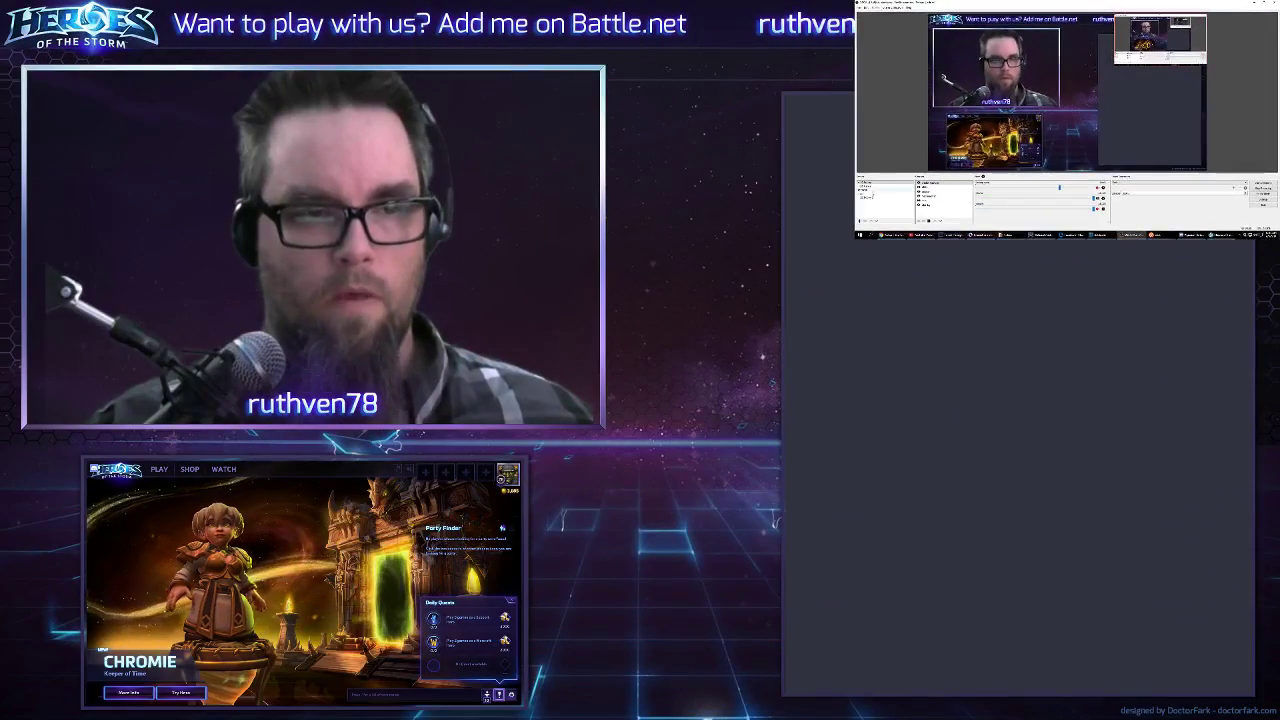